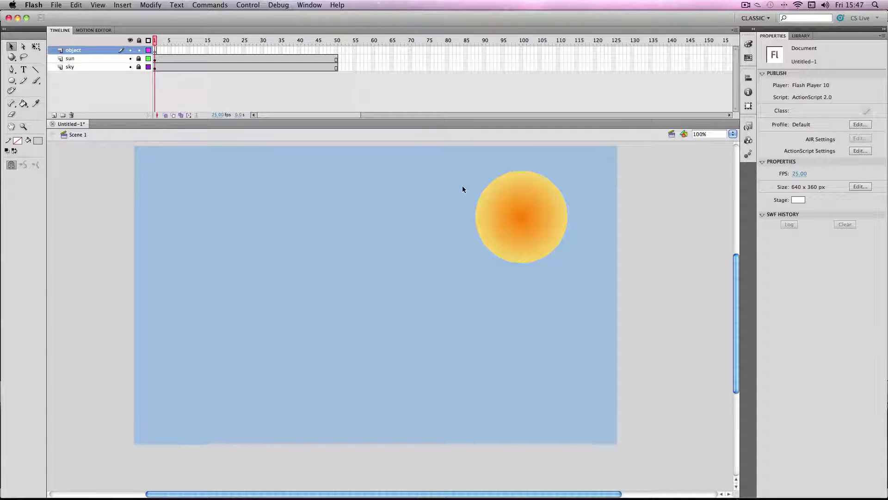
Step: Draw a grey circle on the left of the sky on frame 1 of the object layer
click(154, 50)
click(12, 80)
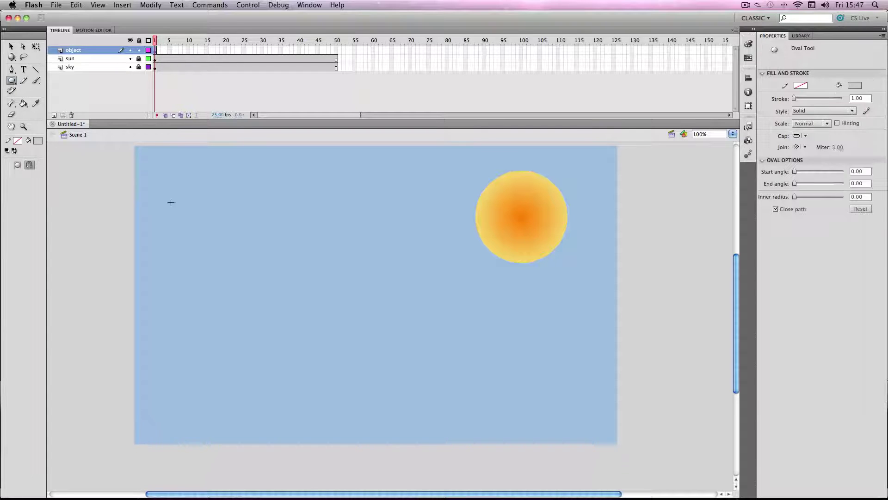
drag(245, 205, 325, 267)
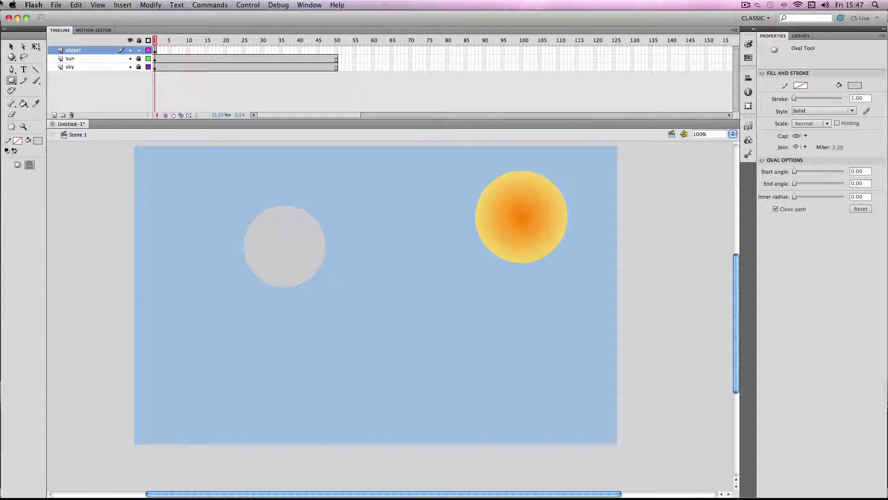
Step: Convert the grey circle into a Movie Clip symbol with F8
click(11, 47)
click(264, 241)
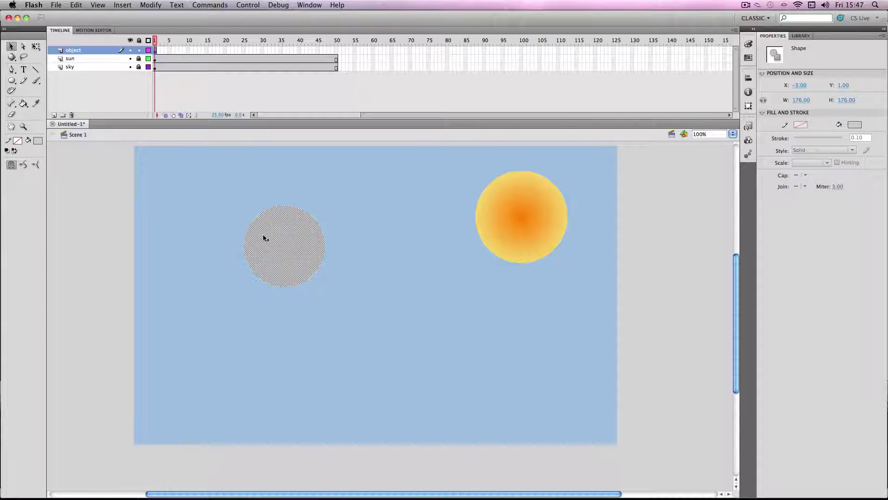
key(F8)
click(385, 146)
click(385, 146)
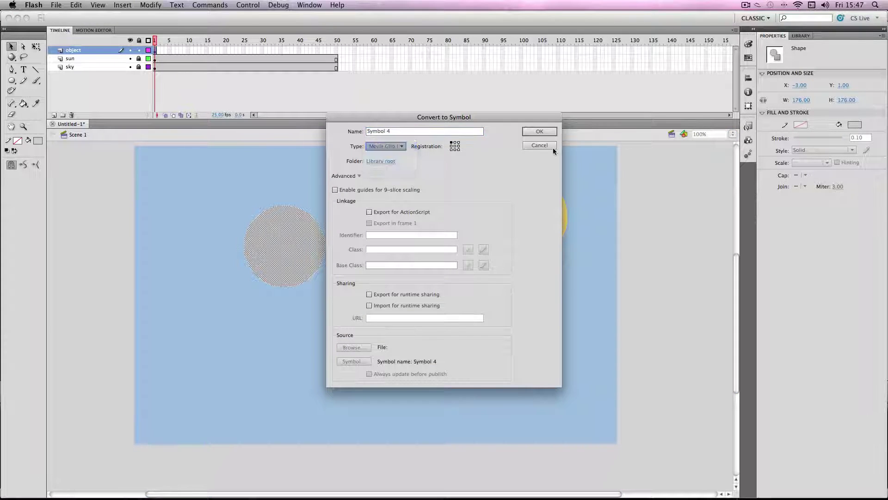
click(534, 131)
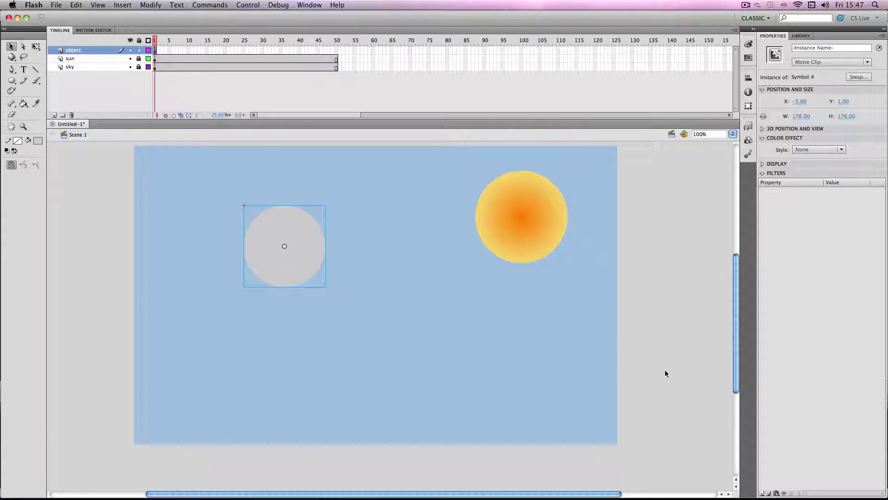
Step: Add an inner Drop Shadow filter to the circle, its colour sampled pale yellow from the sun
click(763, 494)
click(788, 434)
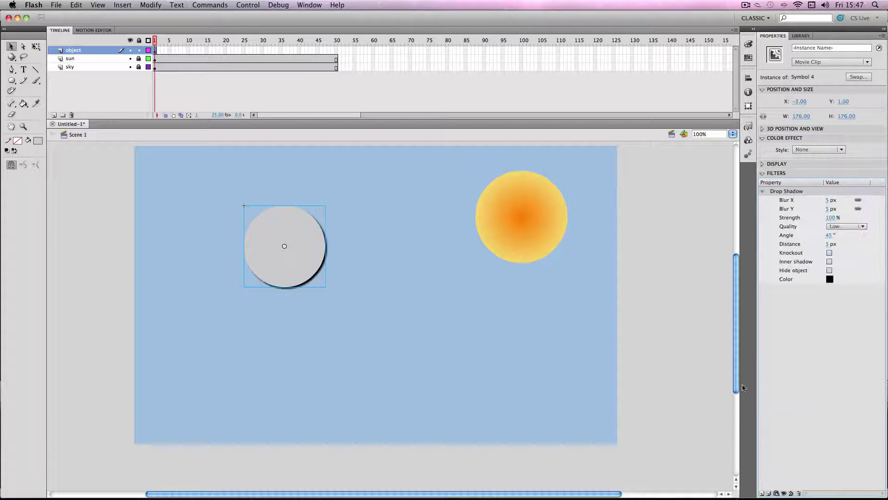
click(829, 262)
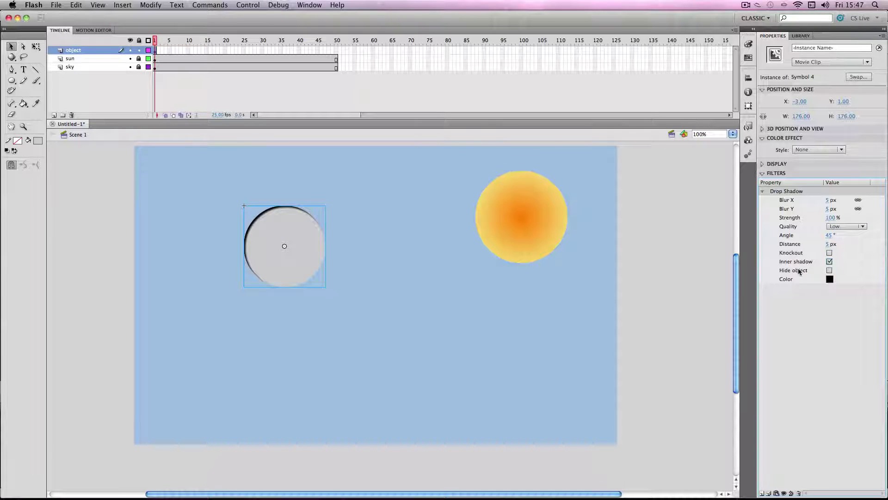
click(829, 279)
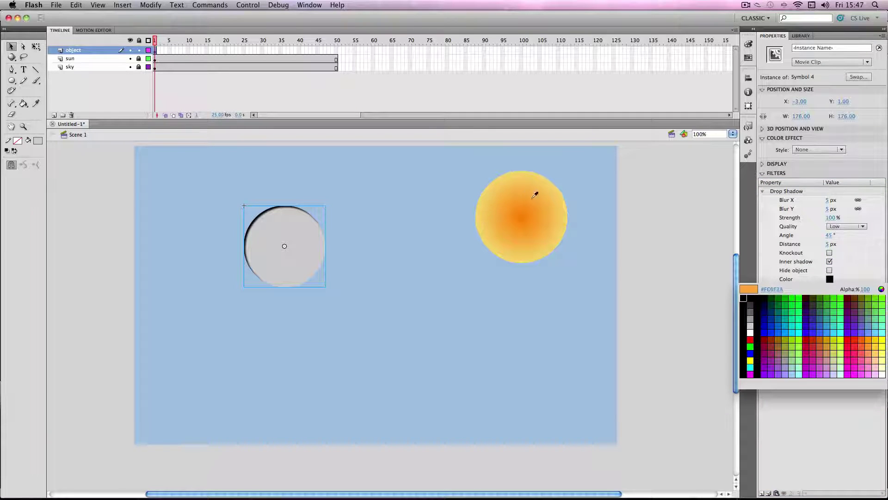
click(483, 224)
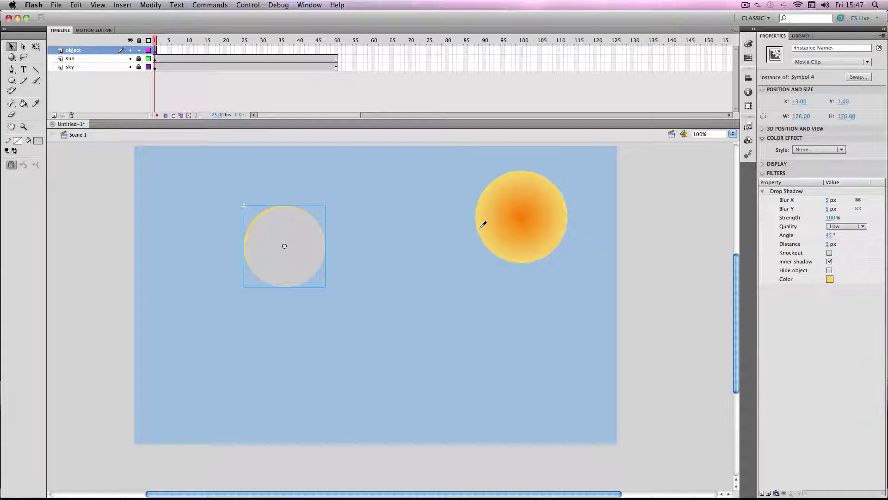
Step: Set the inner shadow angle to 171°, quality to High and strength to 145%
click(829, 235)
drag(830, 236, 862, 234)
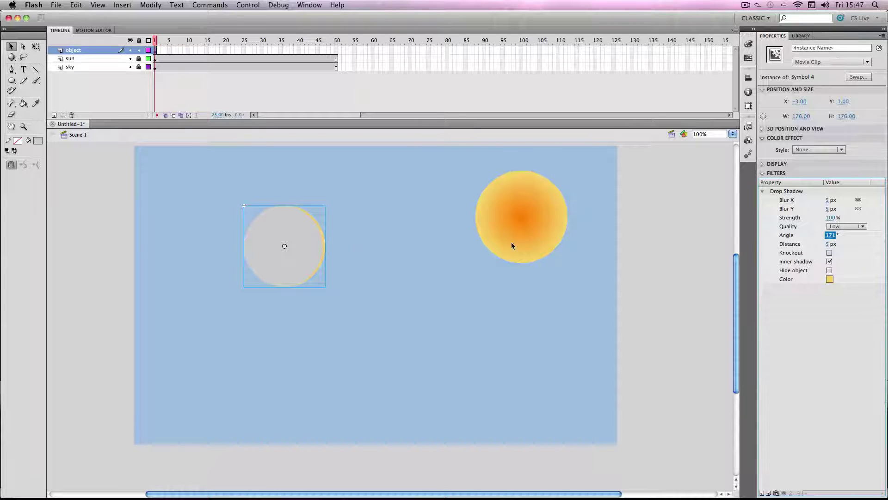
click(848, 227)
click(847, 244)
drag(831, 218, 859, 214)
drag(855, 214, 870, 214)
Step: Set the shadow blur to 19 px and the distance to 11 px
click(828, 209)
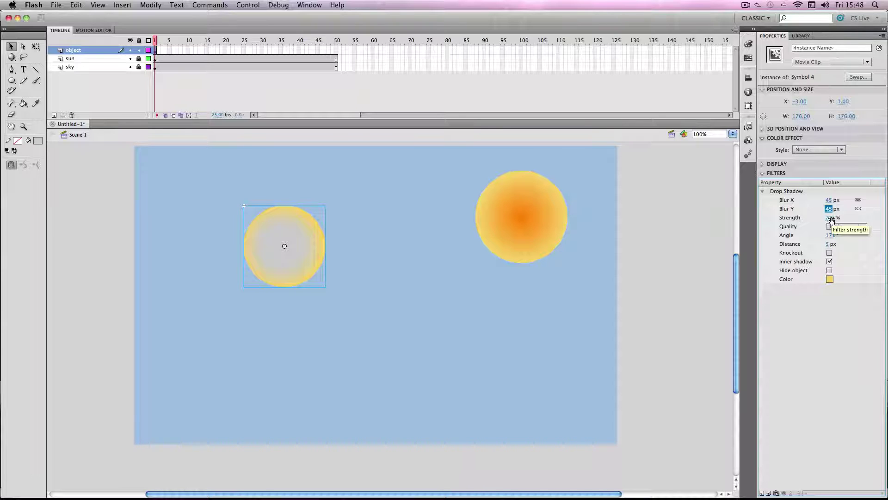
click(830, 217)
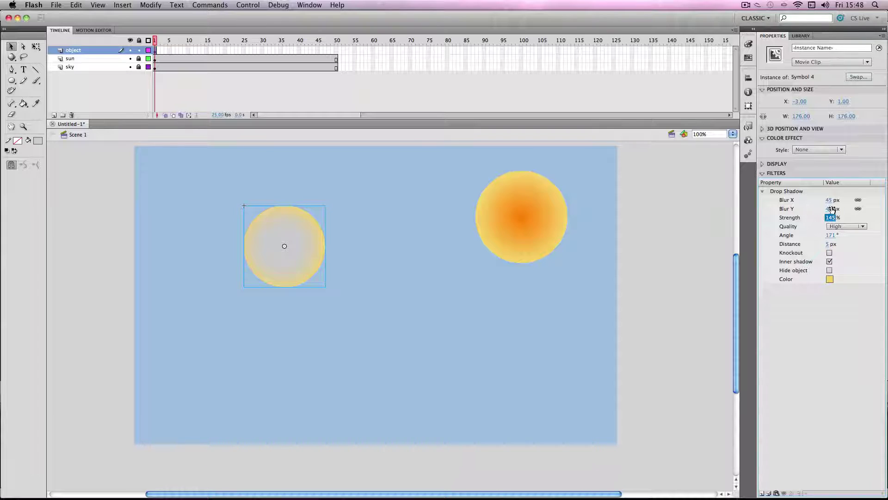
text(7)
key(Return)
key(Down)
click(830, 245)
key(Up)
key(Up)
key(Up)
key(Up)
key(Up)
click(212, 168)
Step: Create a classic tween on the object layer with a keyframe at frame 50
click(279, 243)
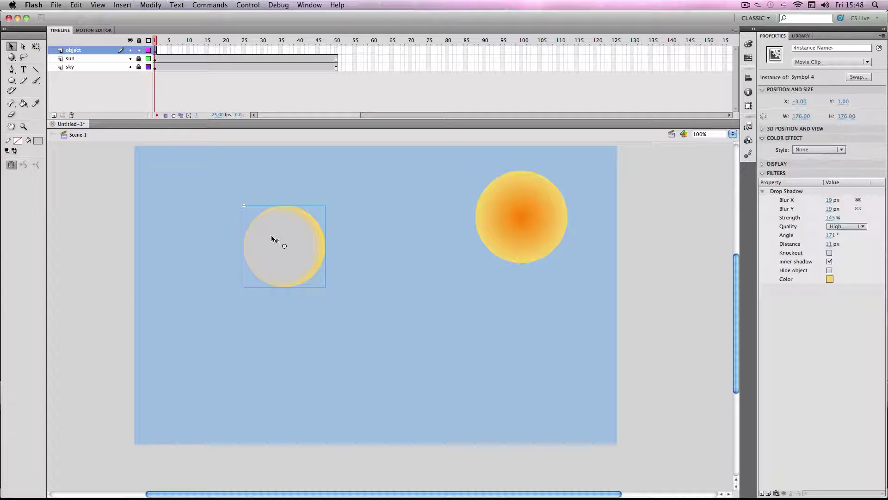
right_click(155, 46)
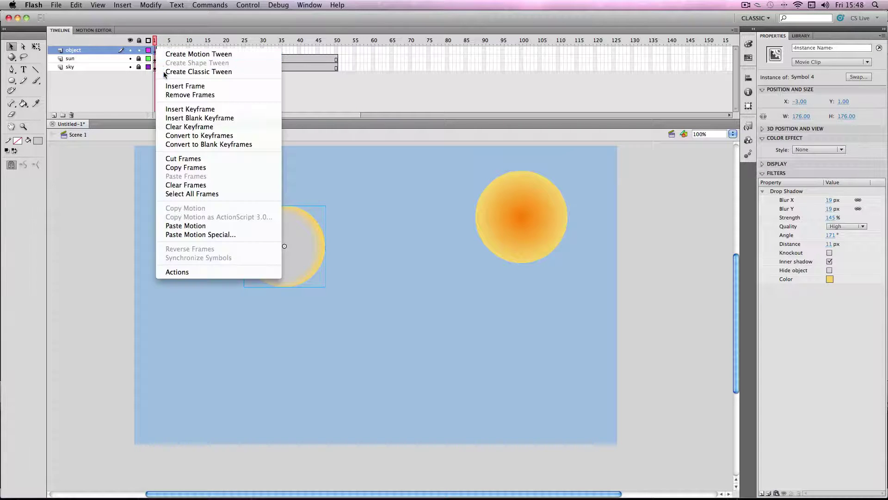
click(201, 67)
click(336, 51)
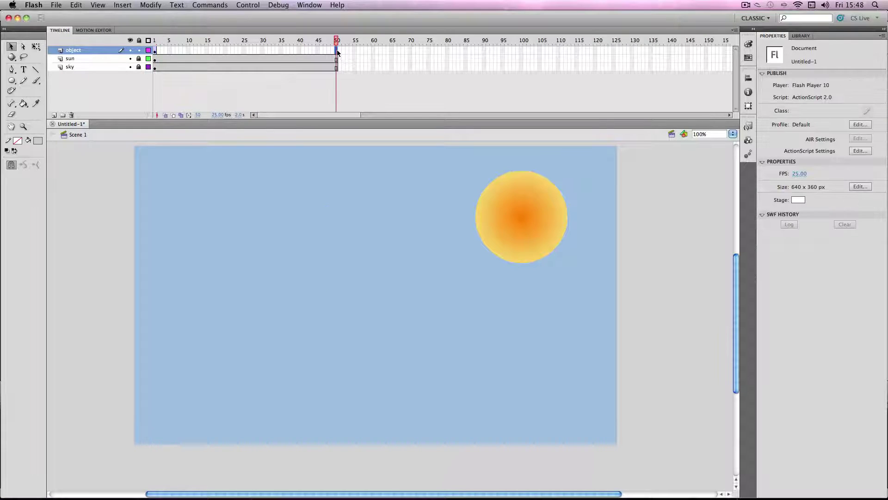
key(F6)
Step: At frame 50, move the circle above the stage and turn its shadow angle to about 237°
scroll(351, 257, up, 3)
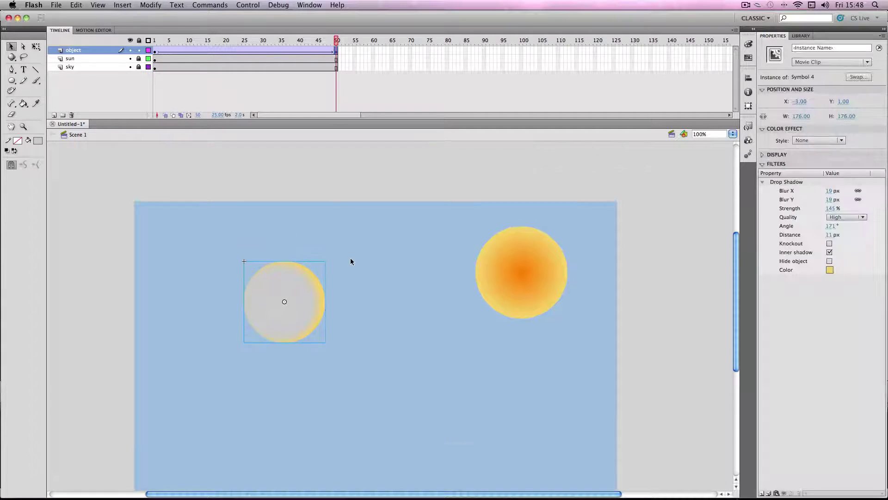
drag(285, 321, 460, 167)
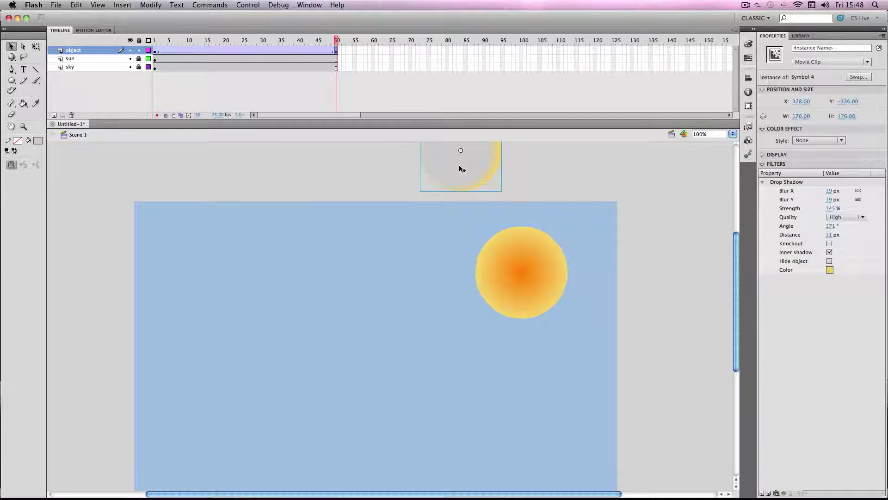
scroll(402, 241, up, 1)
scroll(370, 238, up, 2)
scroll(344, 231, down, 1)
click(345, 222)
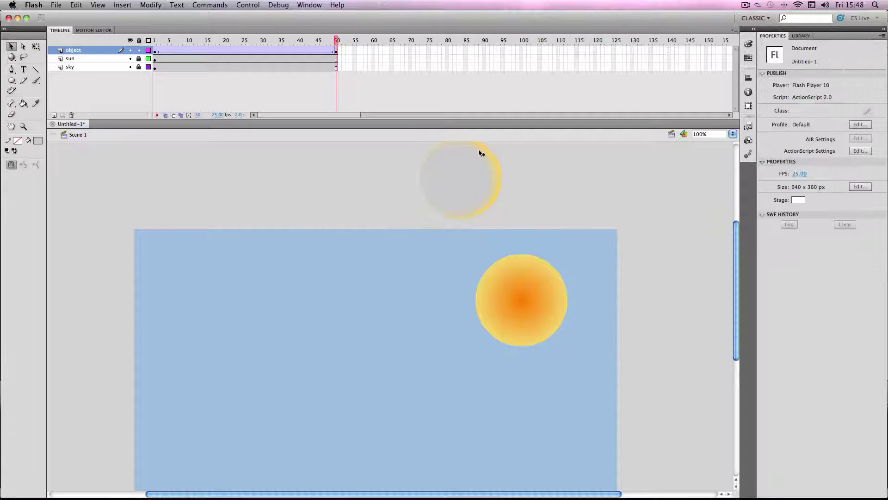
click(446, 173)
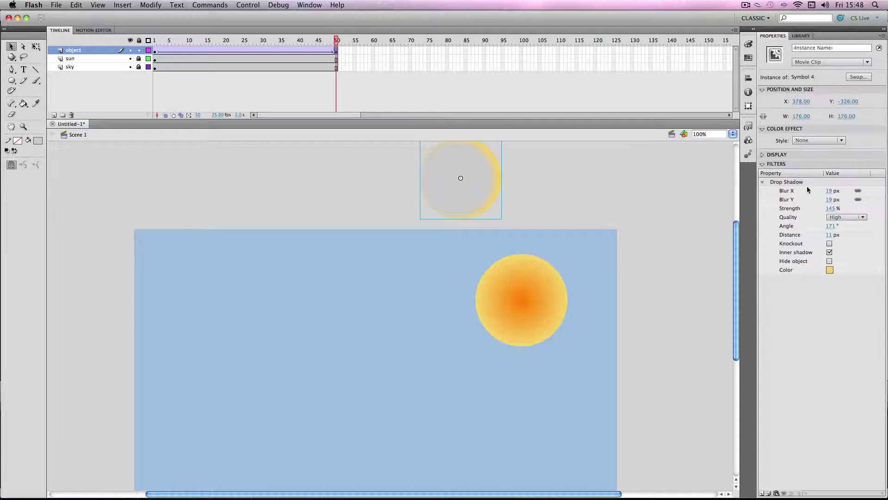
drag(831, 227, 877, 227)
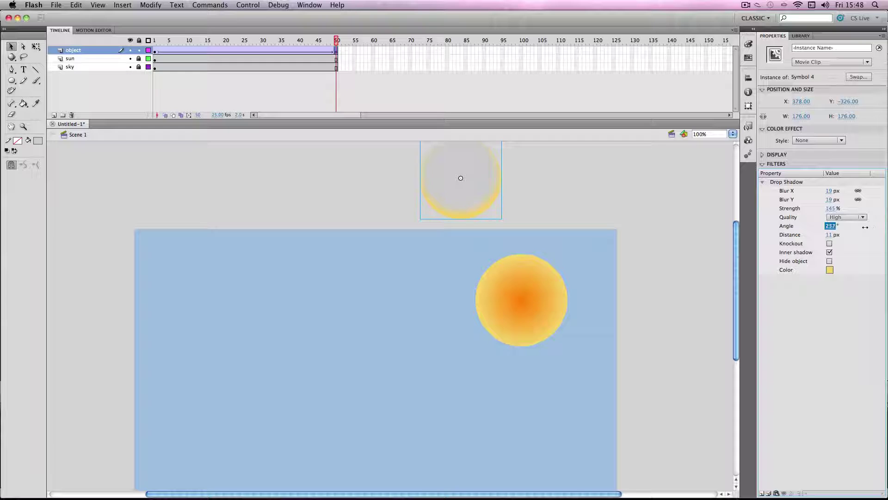
click(597, 213)
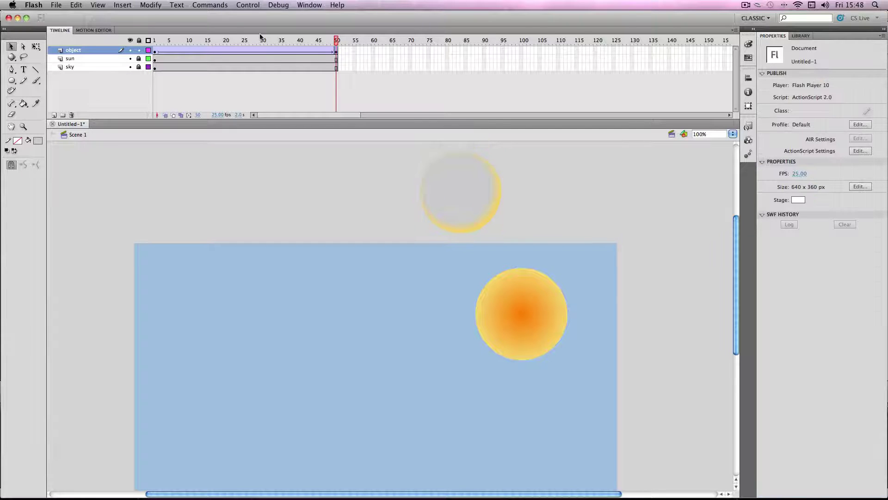
drag(336, 41, 287, 45)
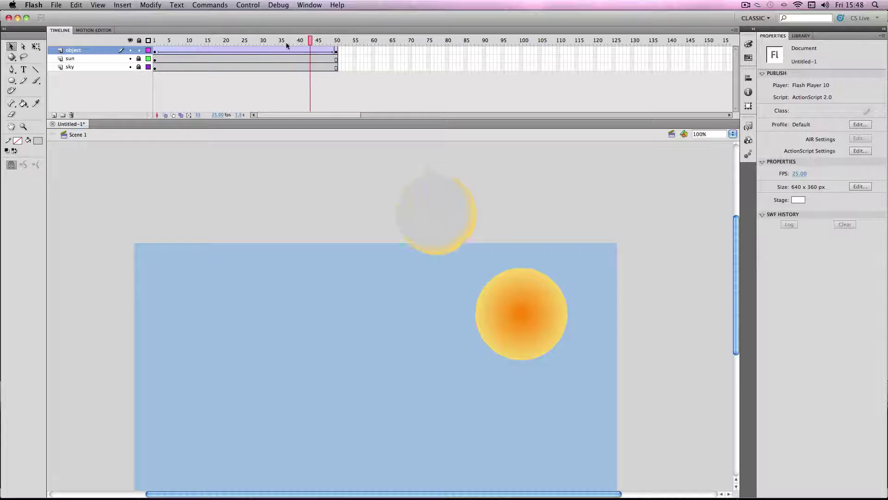
key(shift+comma)
key(Return)
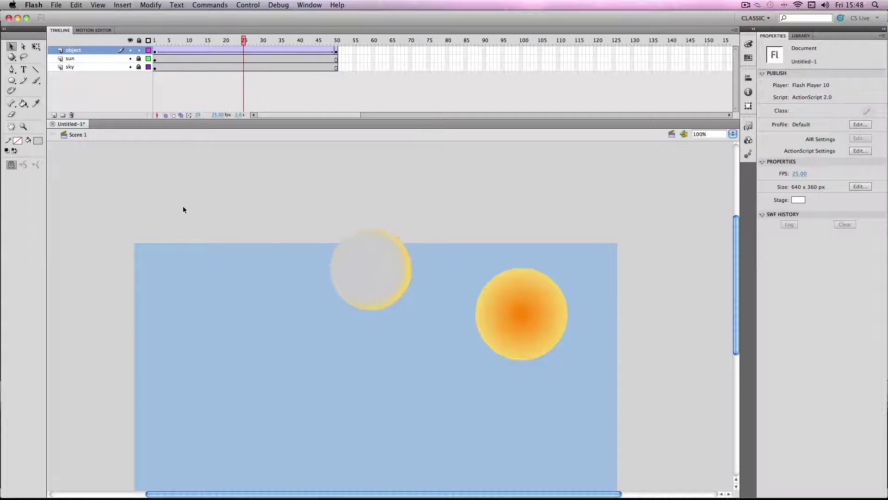
key(Return)
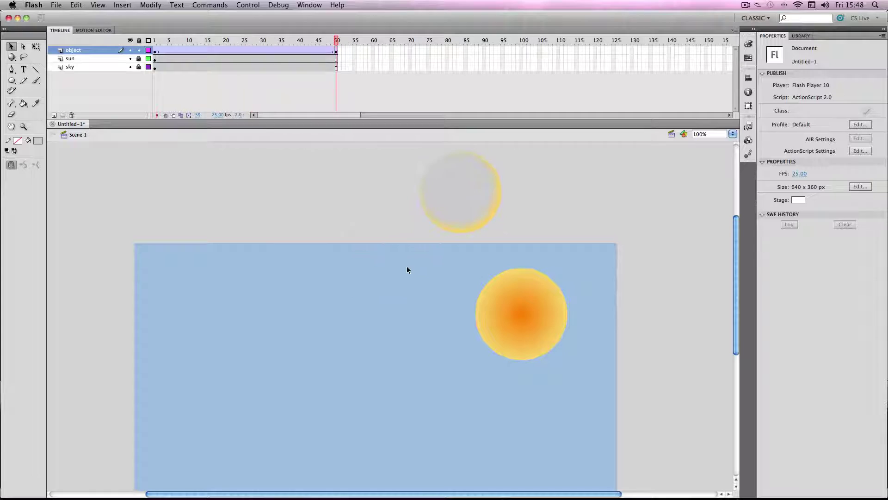
key(Return)
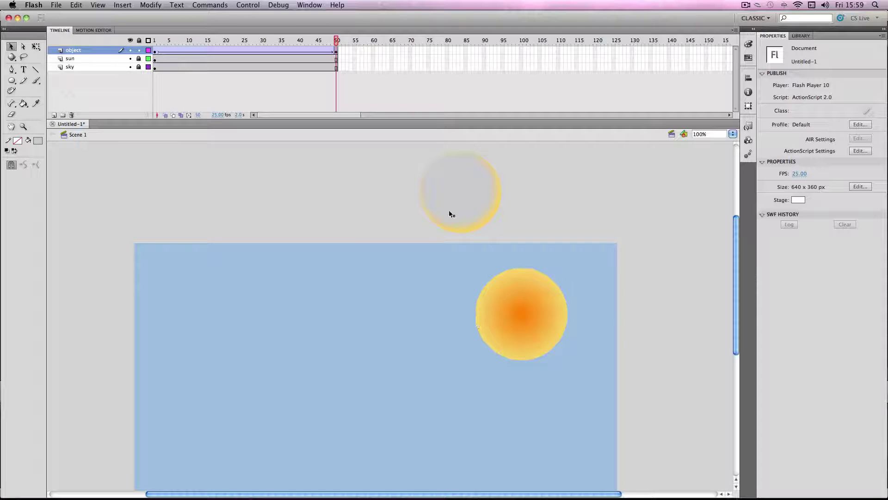
Step: Remove the circle's tween frames from the object layer
click(336, 50)
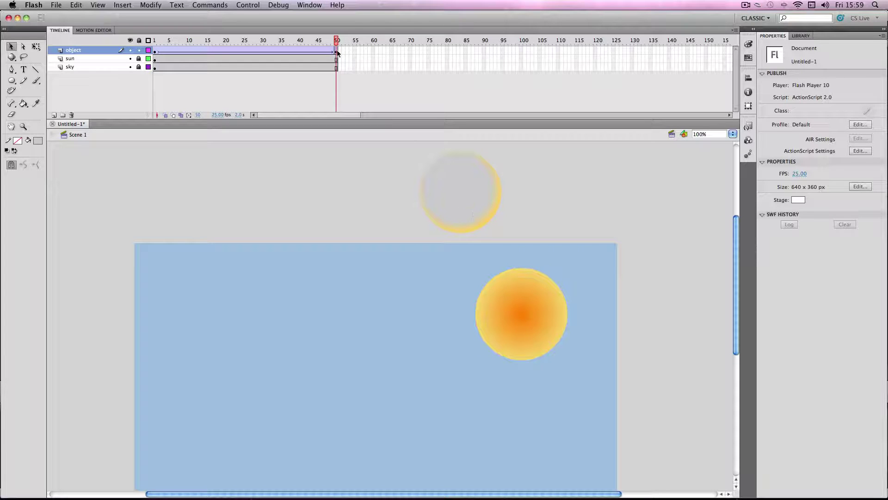
click(157, 51)
right_click(162, 50)
click(197, 95)
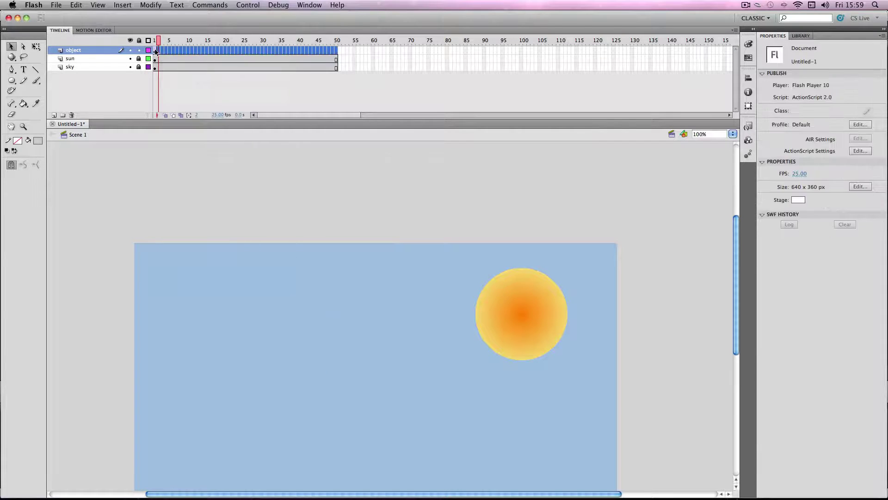
Step: Set the circle's inner shadow angle to 0° and its colour to dark grey
click(289, 346)
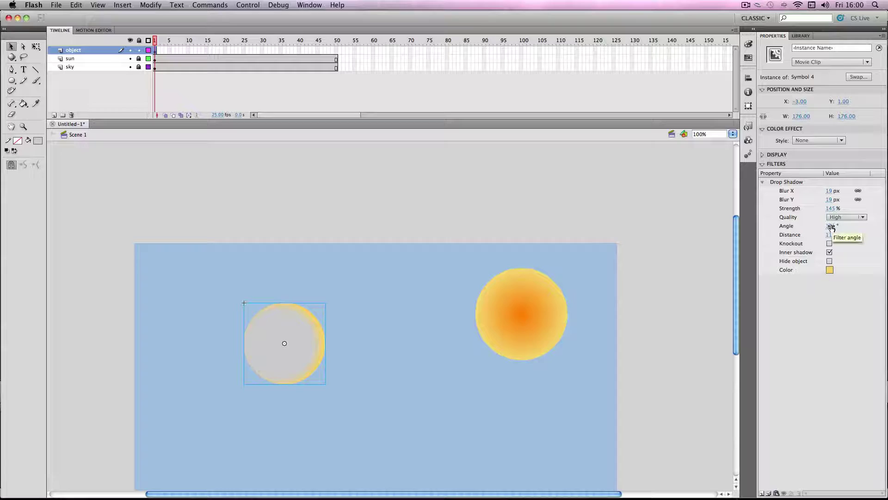
drag(832, 227, 764, 235)
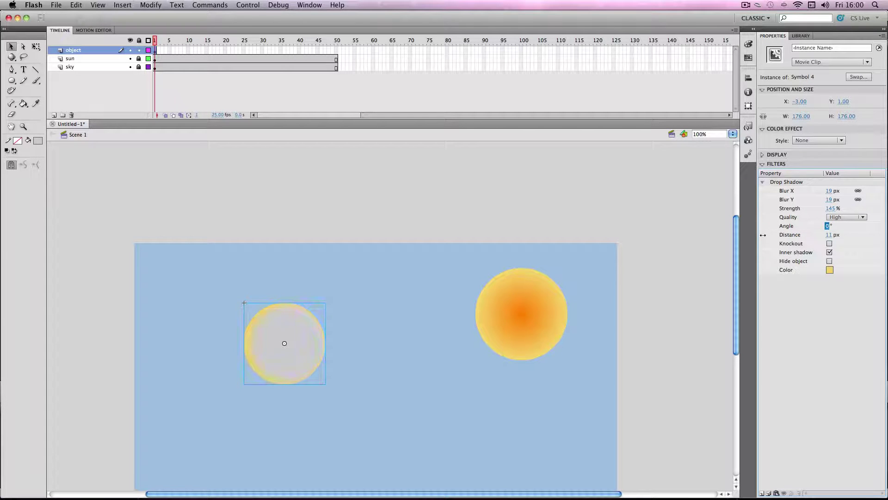
click(829, 271)
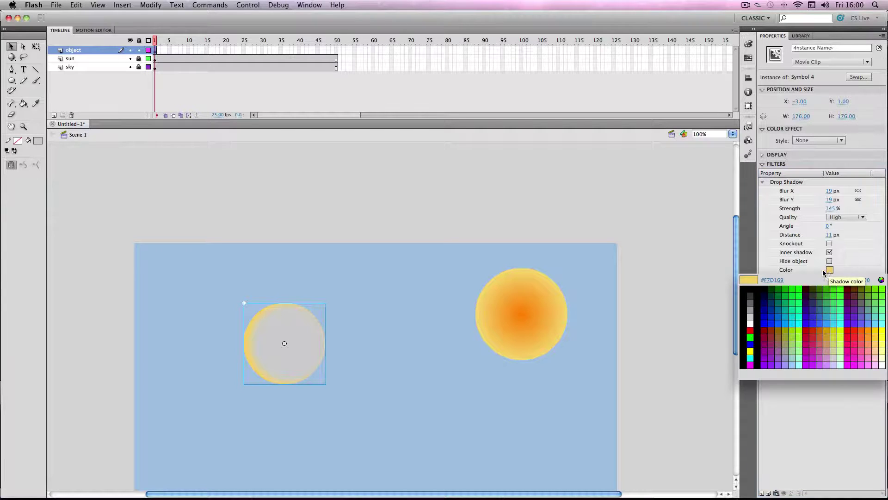
click(751, 287)
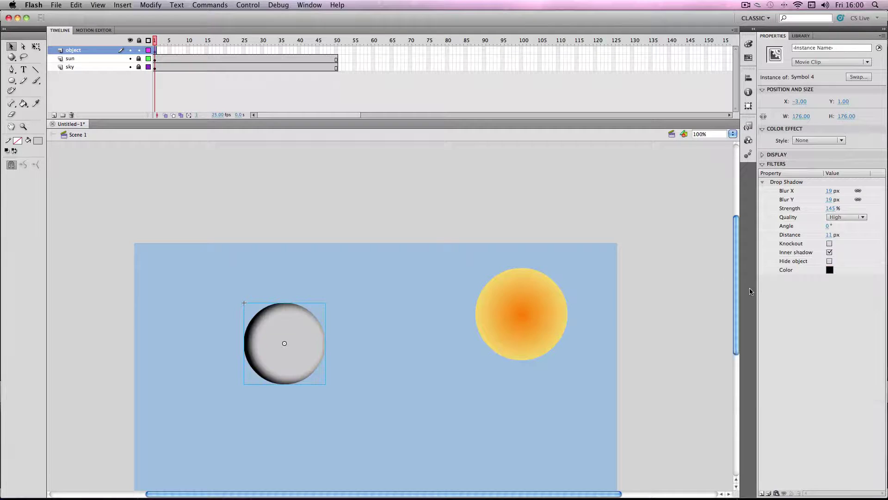
click(829, 269)
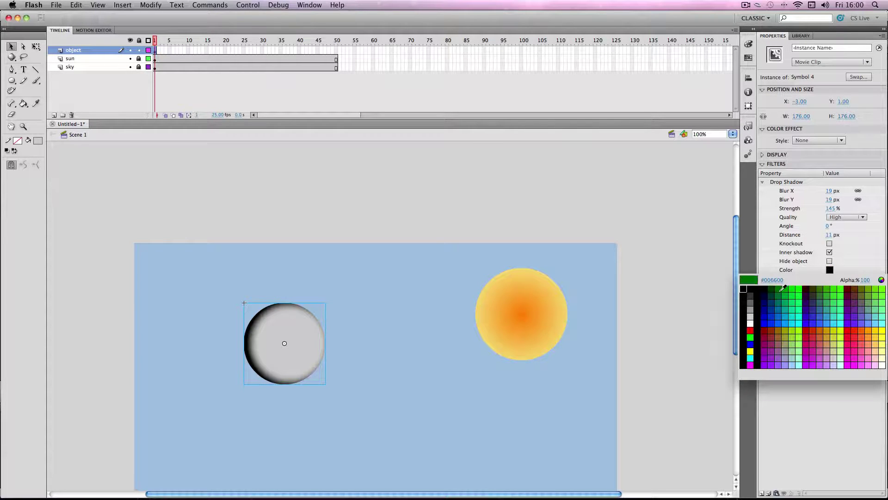
click(750, 296)
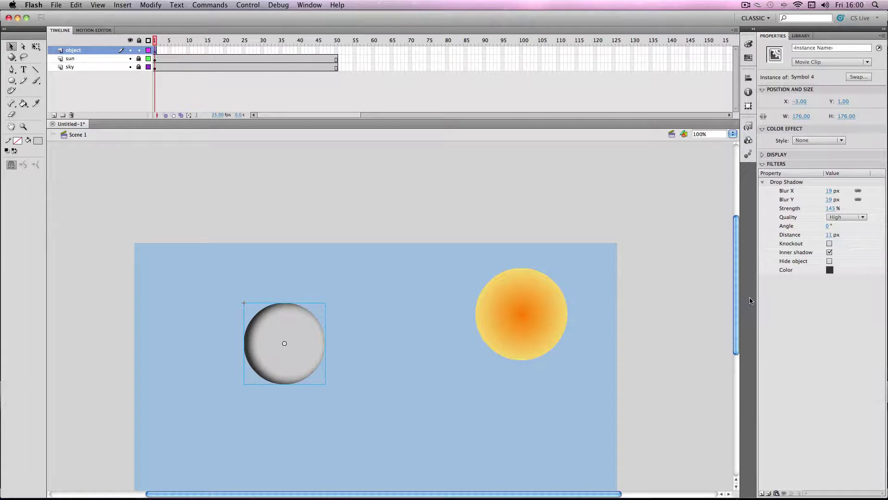
click(828, 226)
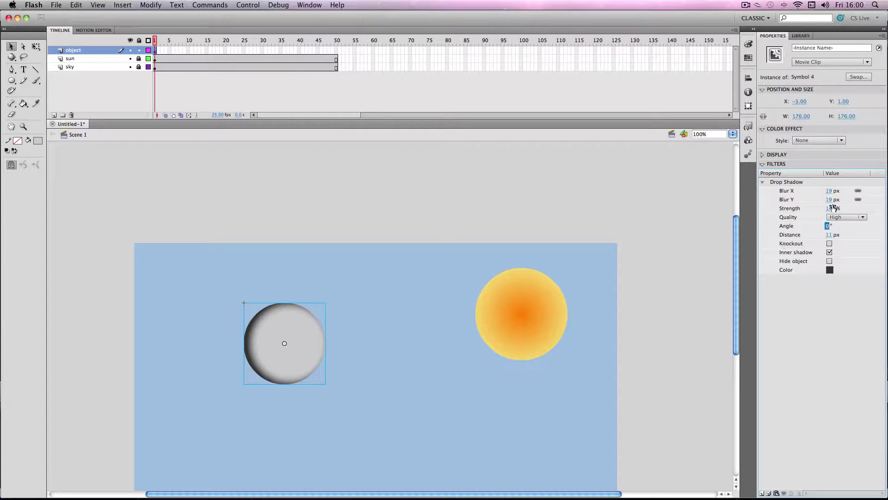
Step: Lower the shadow strength to 83% and soften the blur to 14 px
drag(830, 208, 819, 209)
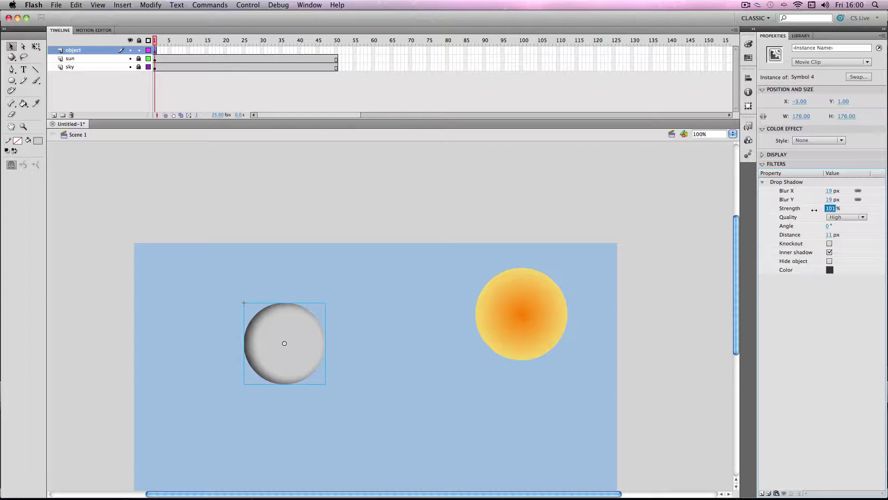
drag(814, 210, 804, 210)
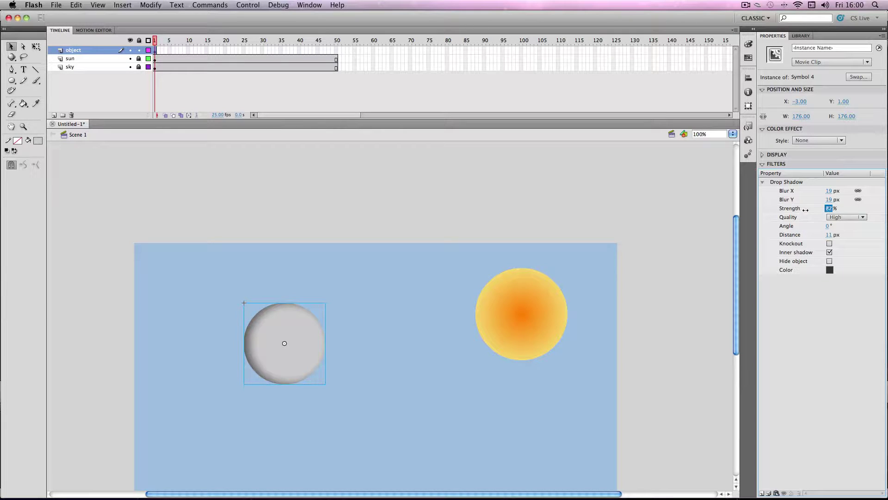
drag(828, 199, 827, 200)
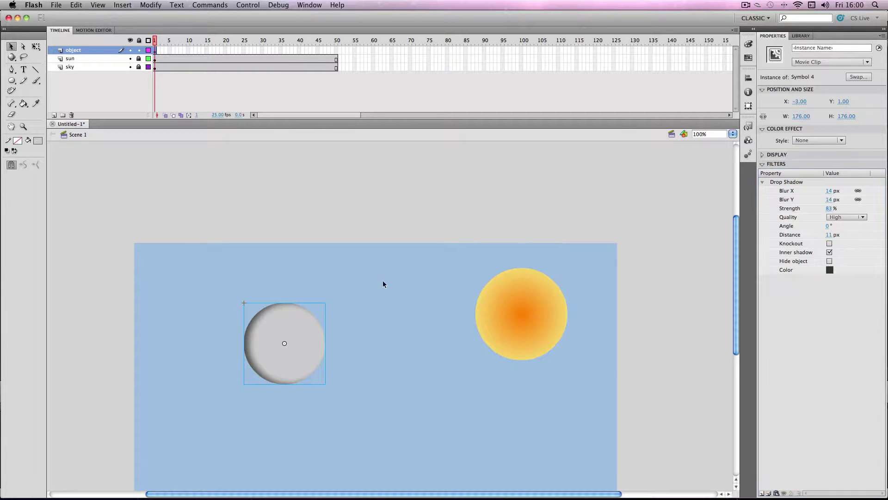
click(330, 236)
click(303, 329)
right_click(155, 50)
Step: Add a frame-50 keyframe, move the circle above the stage, set shadow angle 36°, then rewind
click(335, 50)
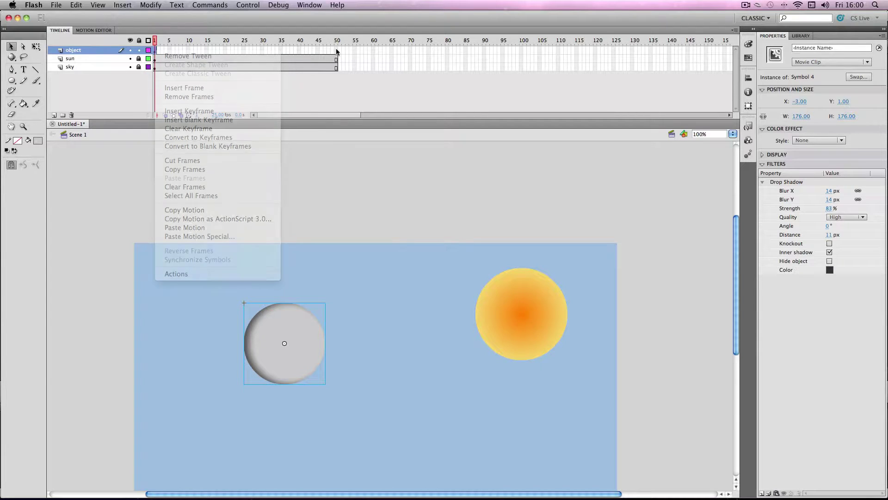
key(F6)
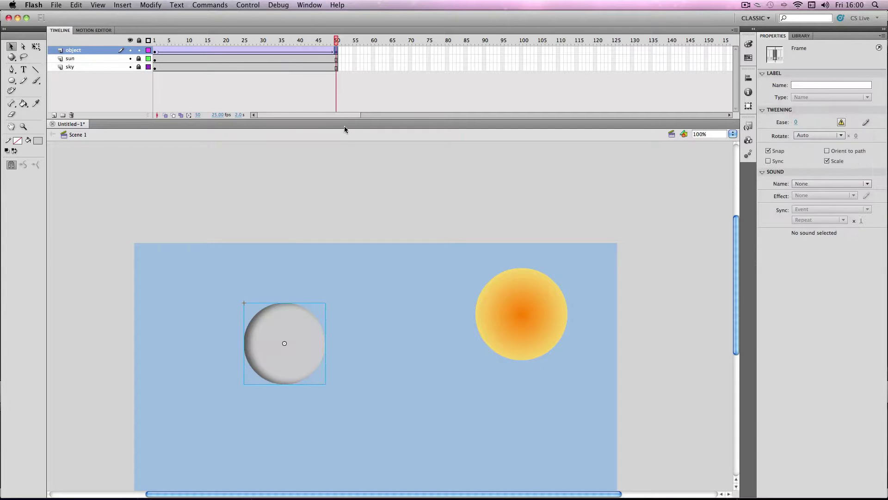
drag(281, 352, 469, 189)
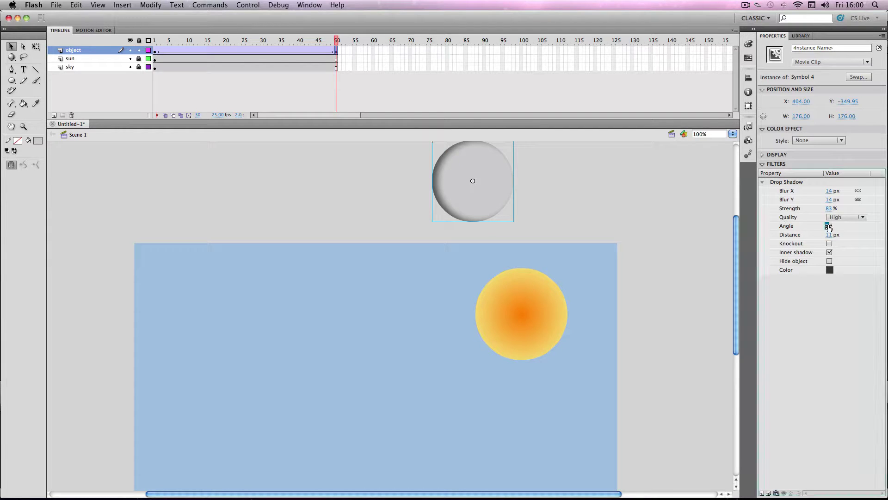
drag(828, 225, 872, 224)
click(591, 242)
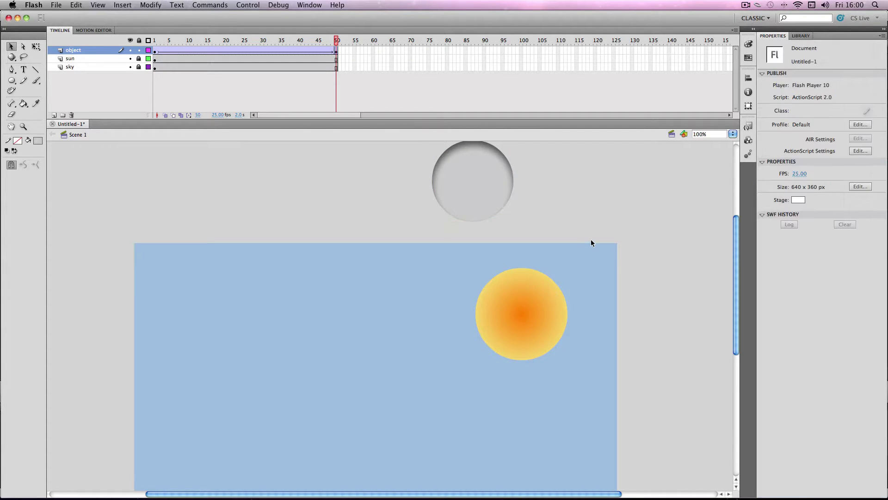
drag(337, 40, 74, 62)
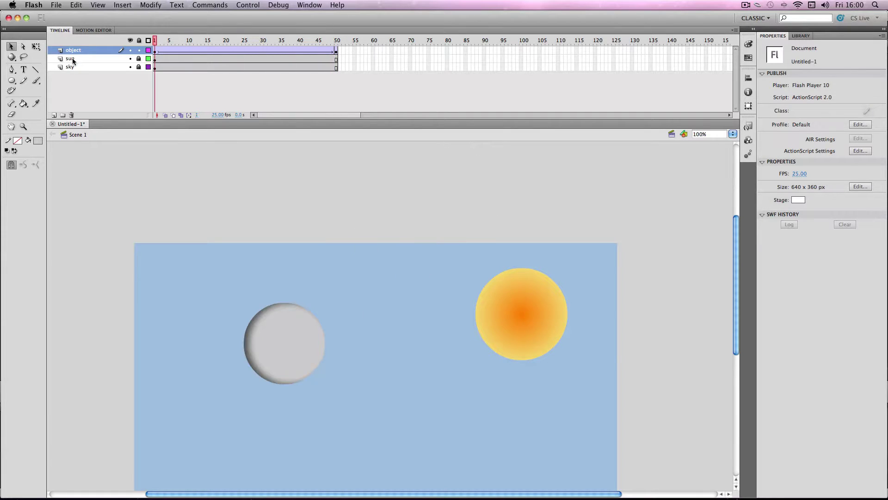
key(Return)
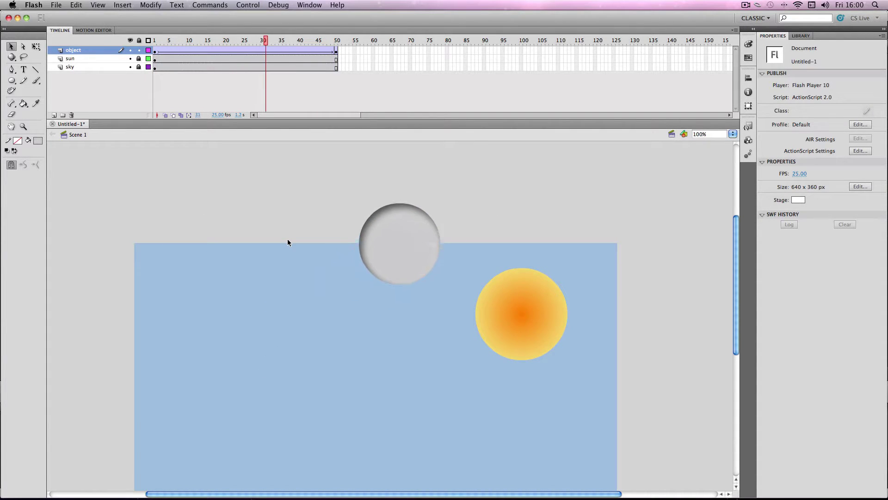